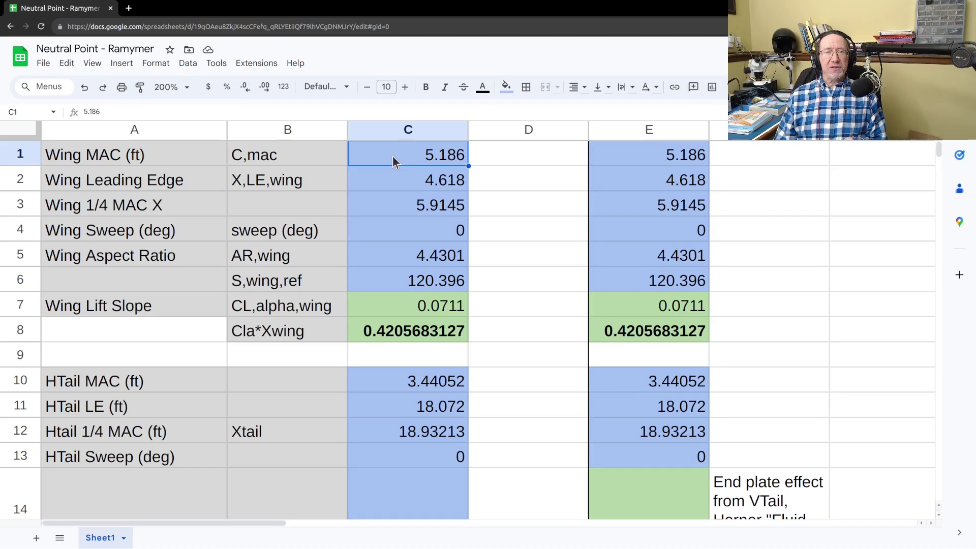
Examine the wing inputs in column C: leading edge, quarter-MAC position, sweep, aspect ratio and reference area
click(179, 183)
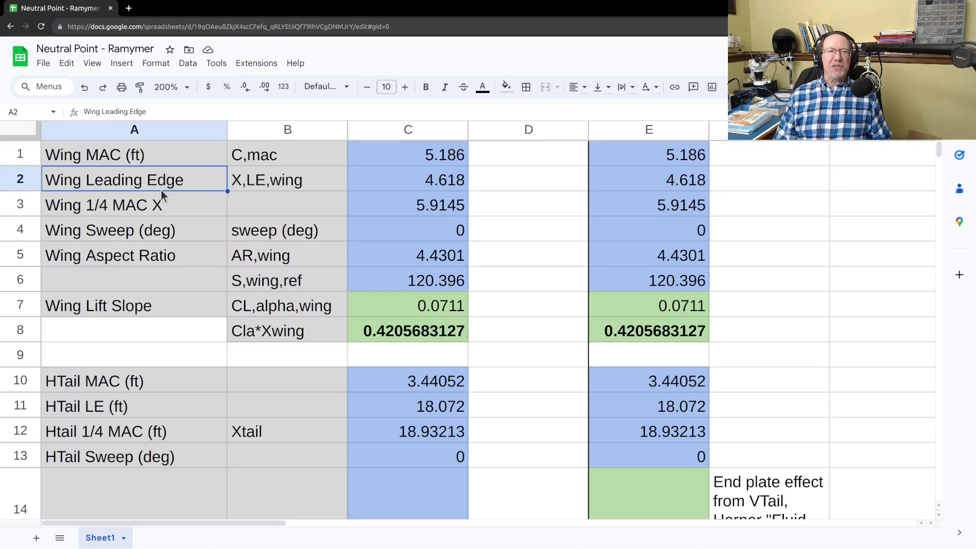
click(414, 184)
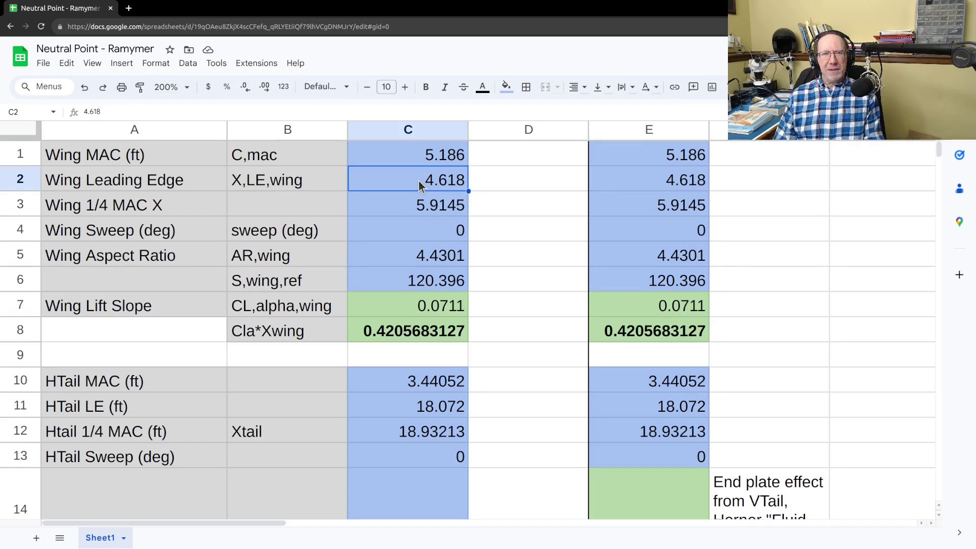
click(135, 209)
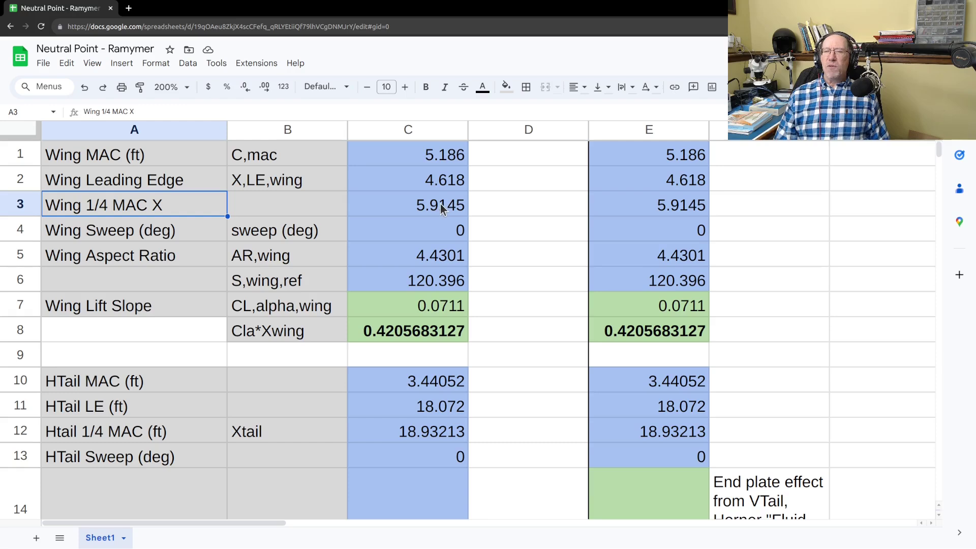
click(186, 229)
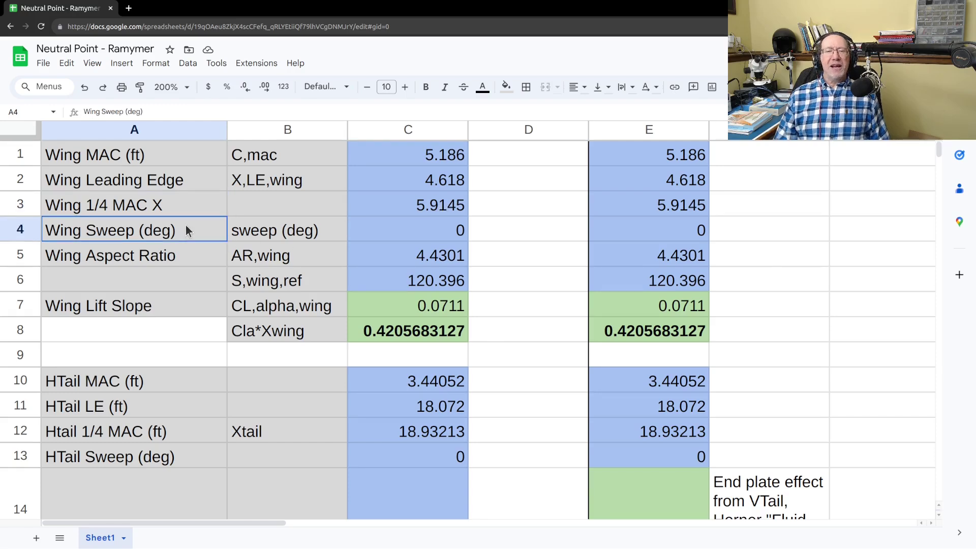
click(389, 230)
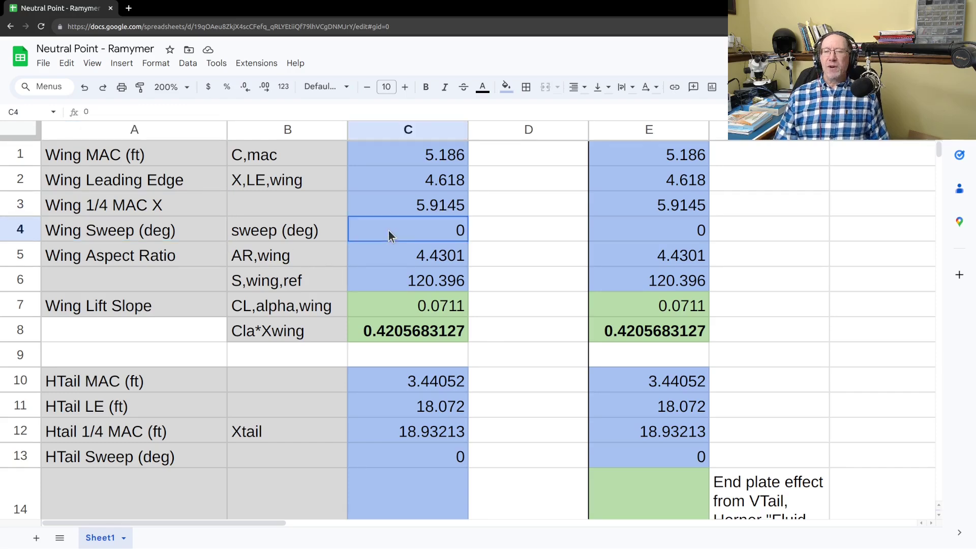
click(207, 260)
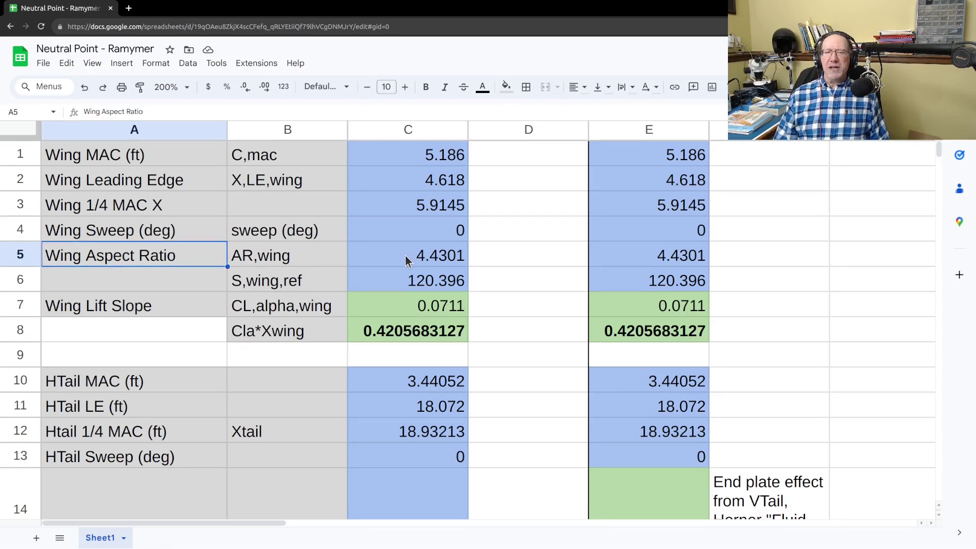
key(Down)
key(Right)
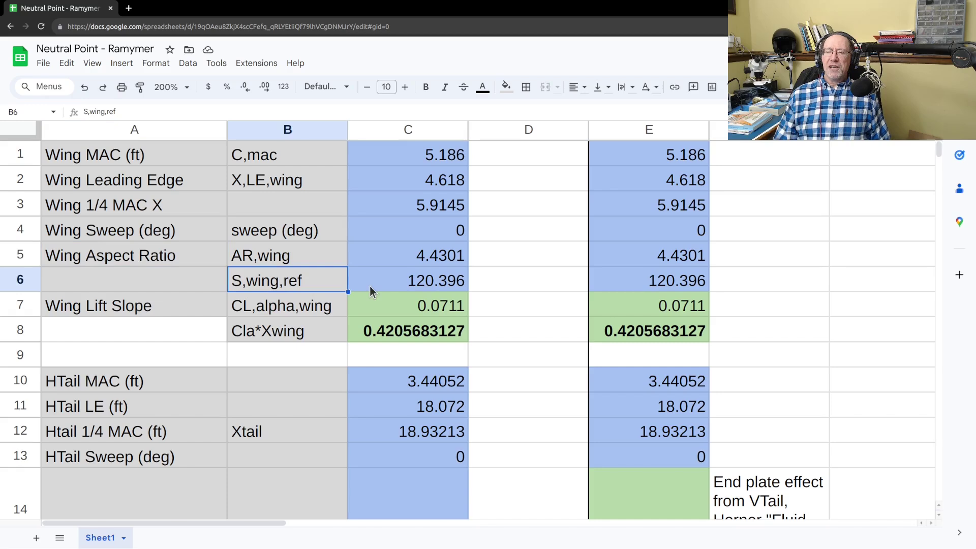
click(389, 280)
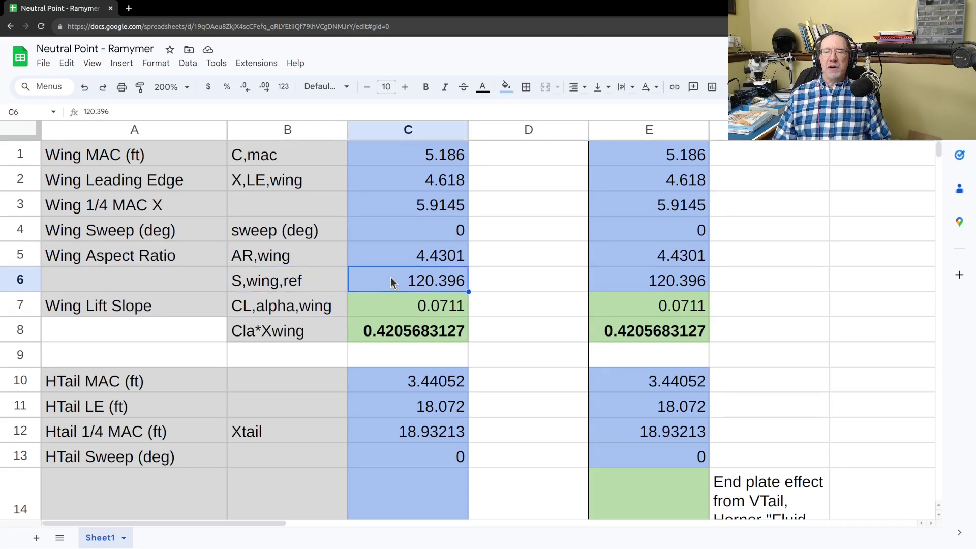
Inspect the formulas for the wing lift slope and the Cla*Xwing term in column C
click(134, 309)
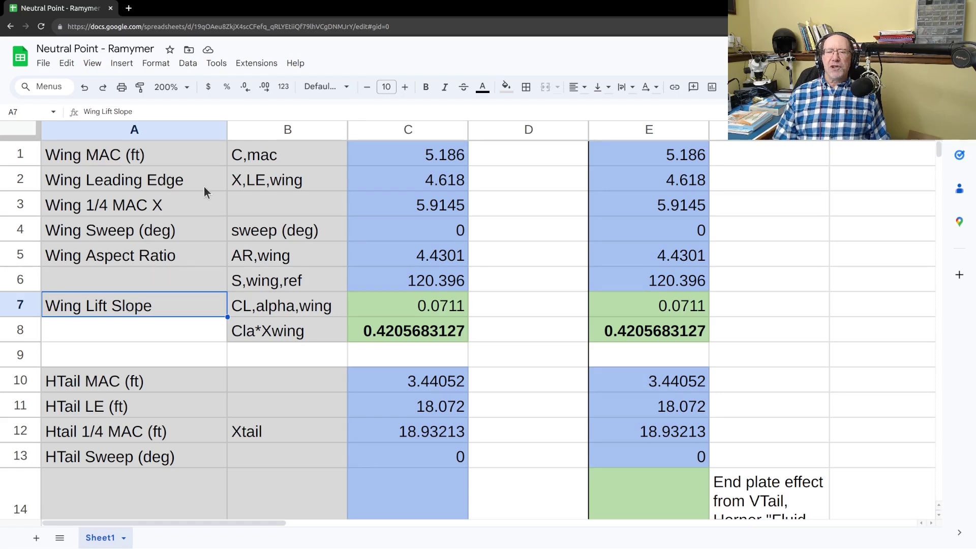
click(401, 307)
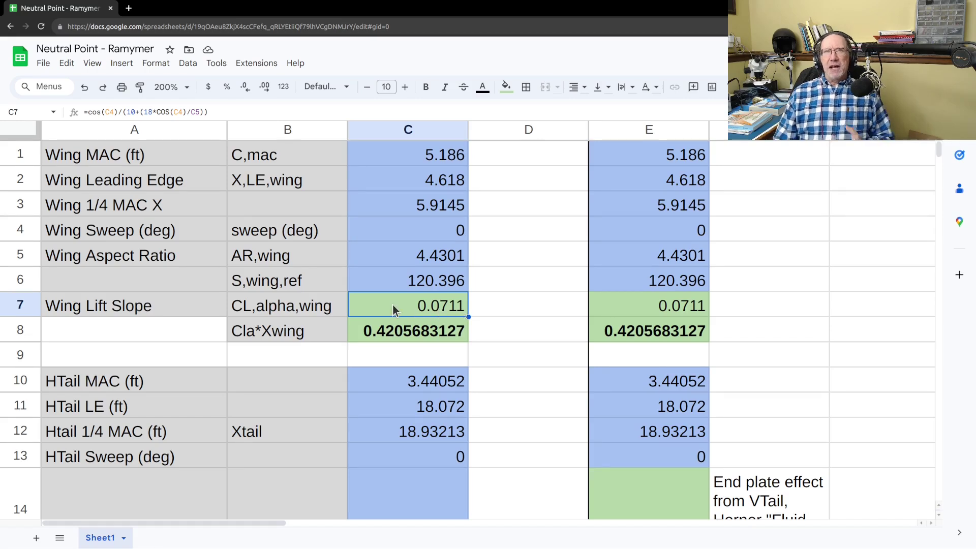
click(463, 259)
click(429, 306)
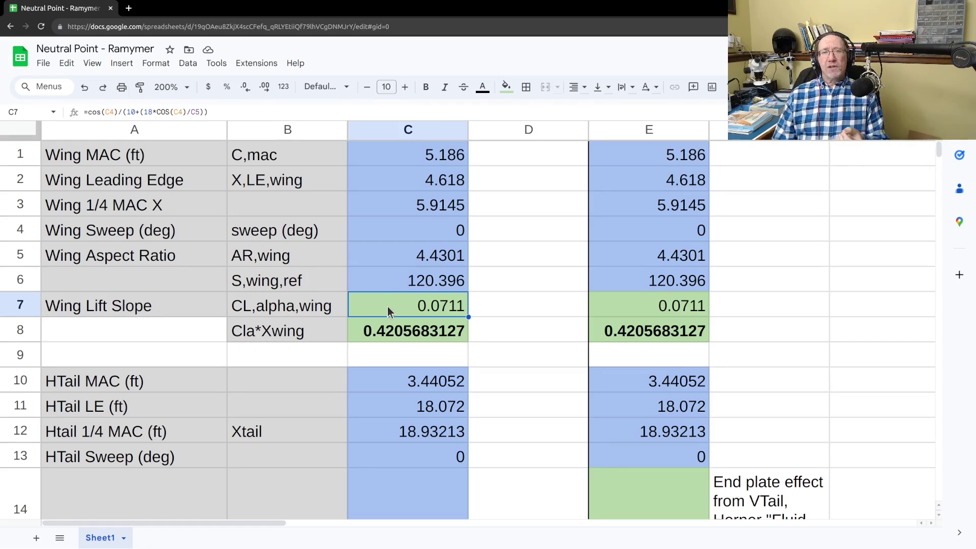
click(393, 323)
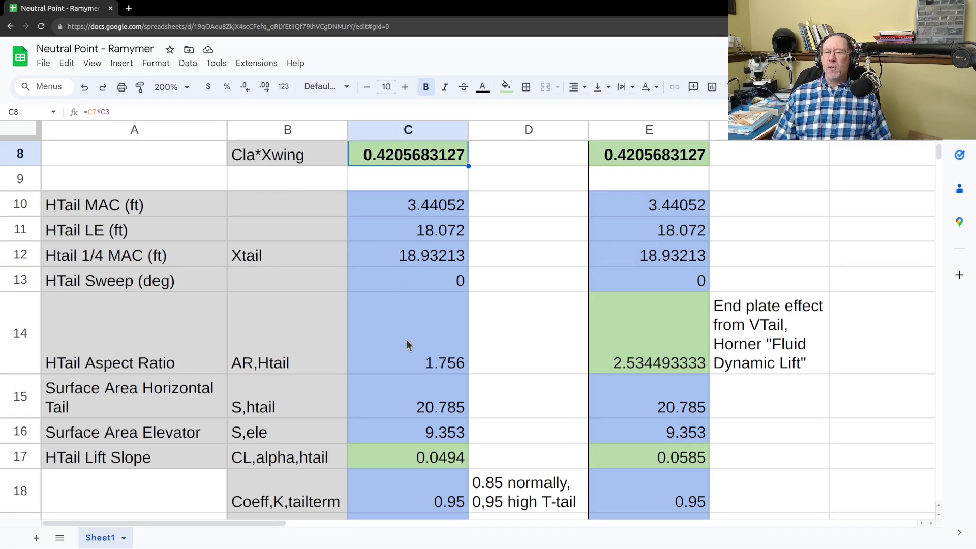
Review the horizontal tail and elevator areas and the tail lift slope formula in column C, comparing it with the wing lift slope
scroll(391, 336, down, 2)
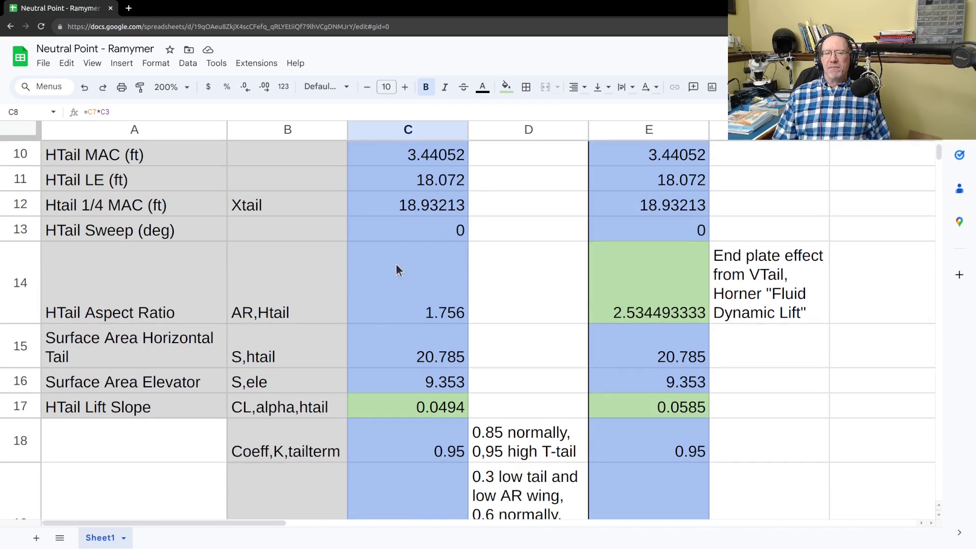
click(400, 346)
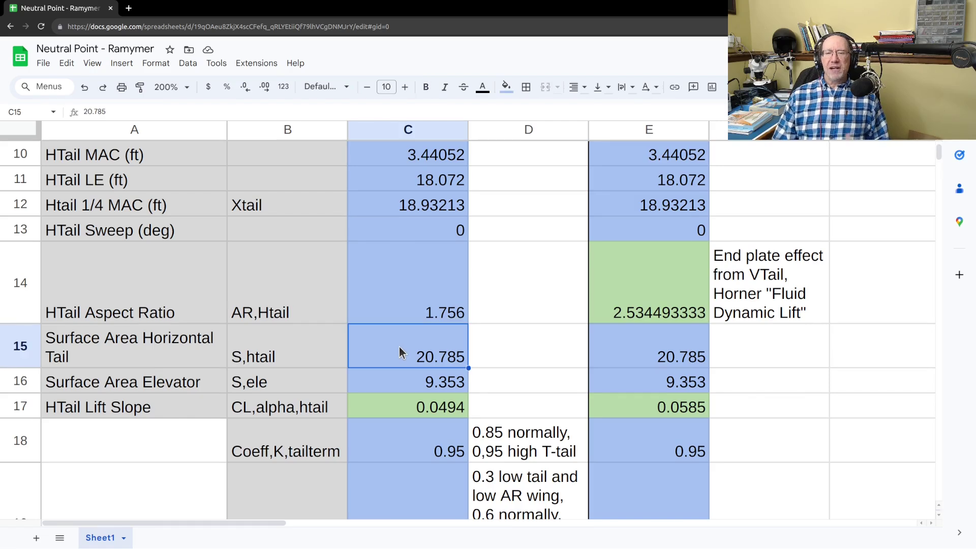
click(398, 383)
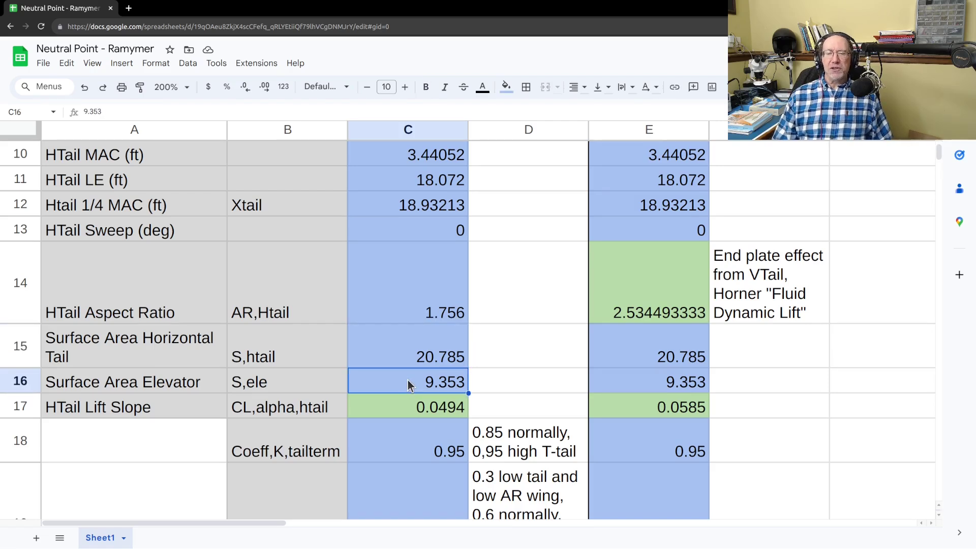
scroll(412, 365, down, 1)
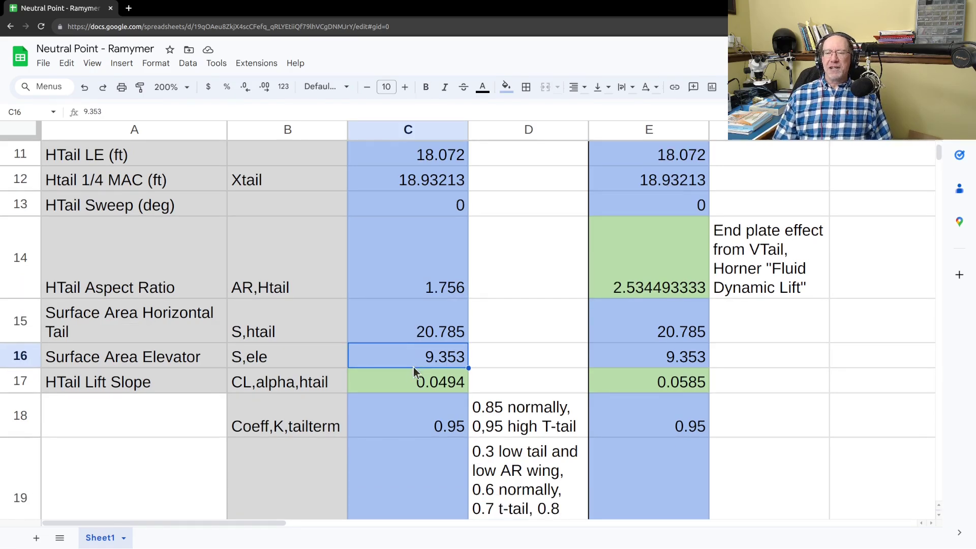
click(152, 380)
click(389, 381)
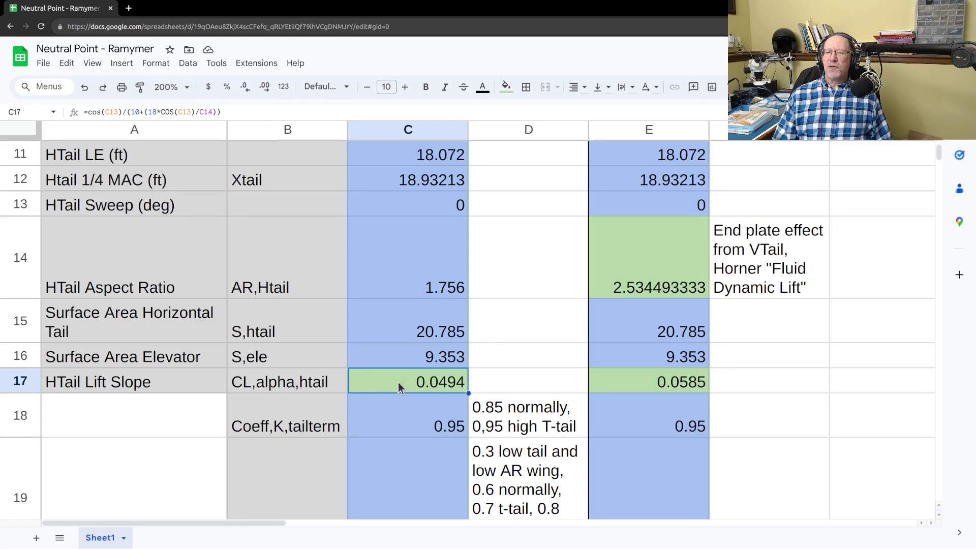
scroll(402, 356, up, 4)
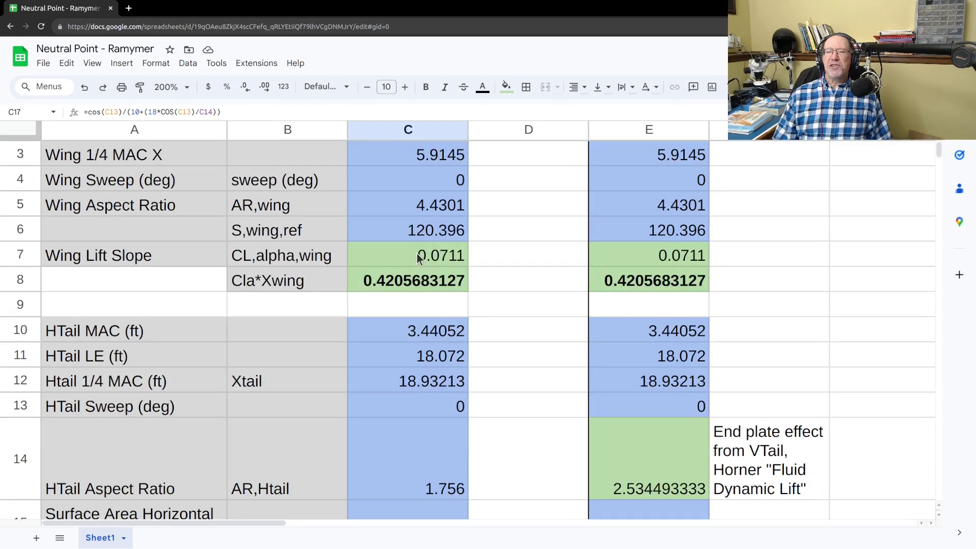
scroll(416, 253, down, 4)
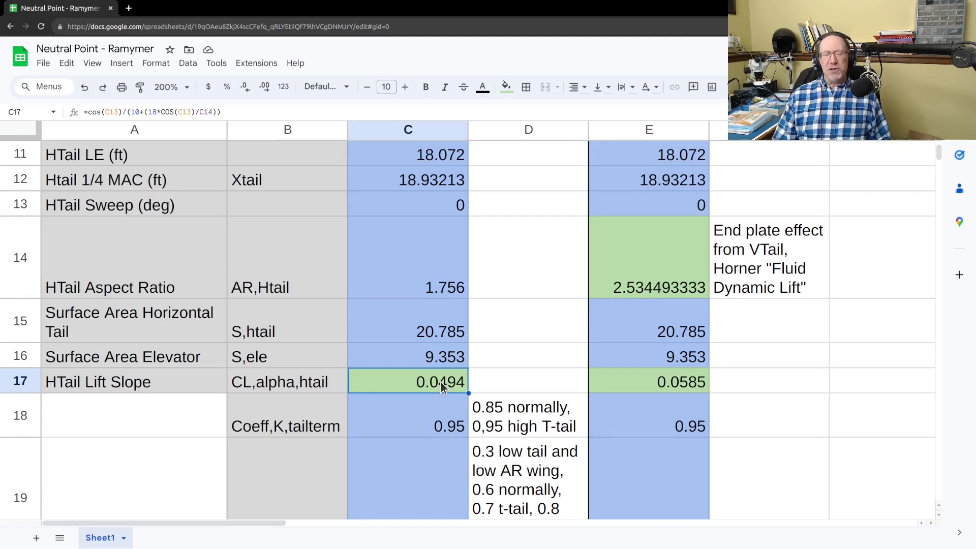
Check the Coeff,K,tailterm value in column C against its T-tail note
scroll(376, 345, down, 1)
click(309, 341)
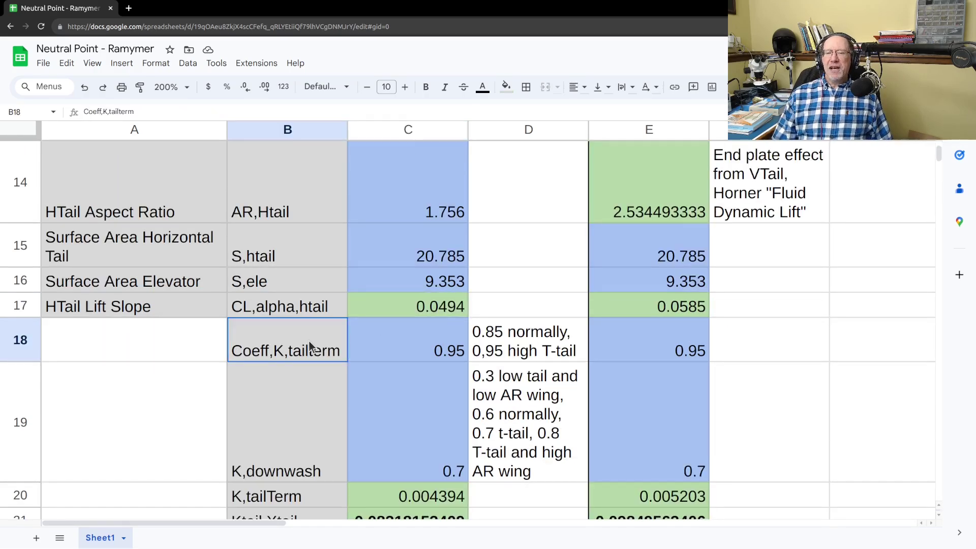
click(416, 339)
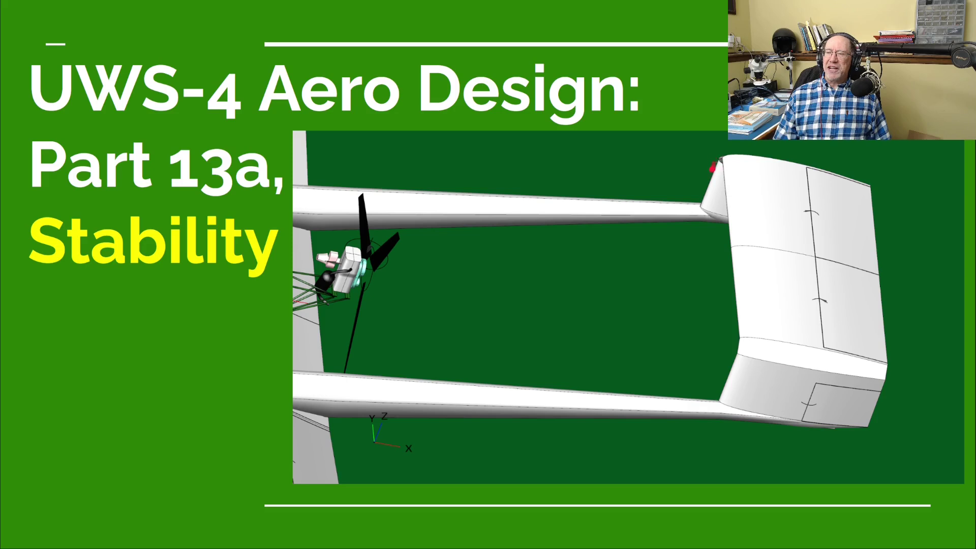
drag(725, 293, 782, 253)
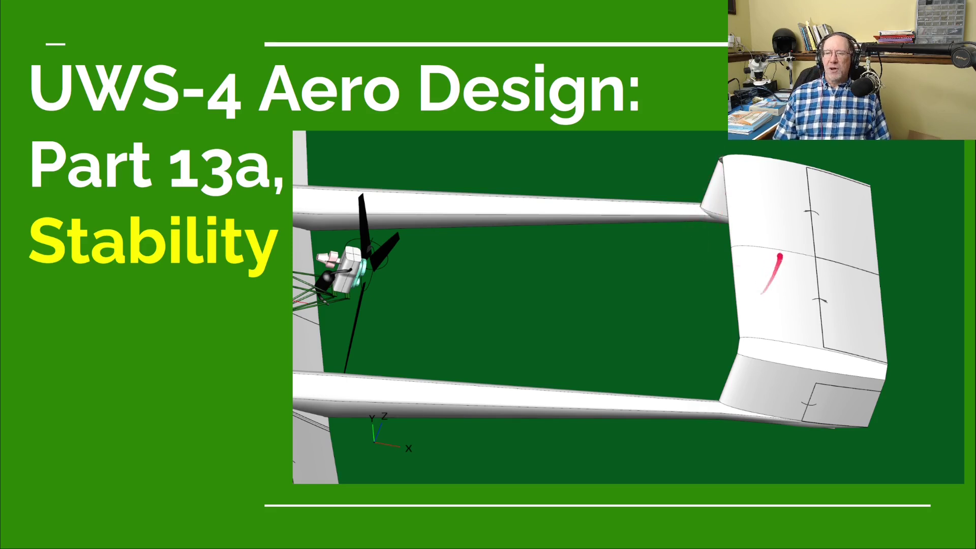
mouse_move(803, 183)
mouse_down()
mouse_move(800, 209)
mouse_move(790, 224)
mouse_move(776, 209)
mouse_move(808, 211)
mouse_move(783, 242)
mouse_move(804, 206)
mouse_move(741, 184)
mouse_move(741, 156)
mouse_move(636, 172)
mouse_up()
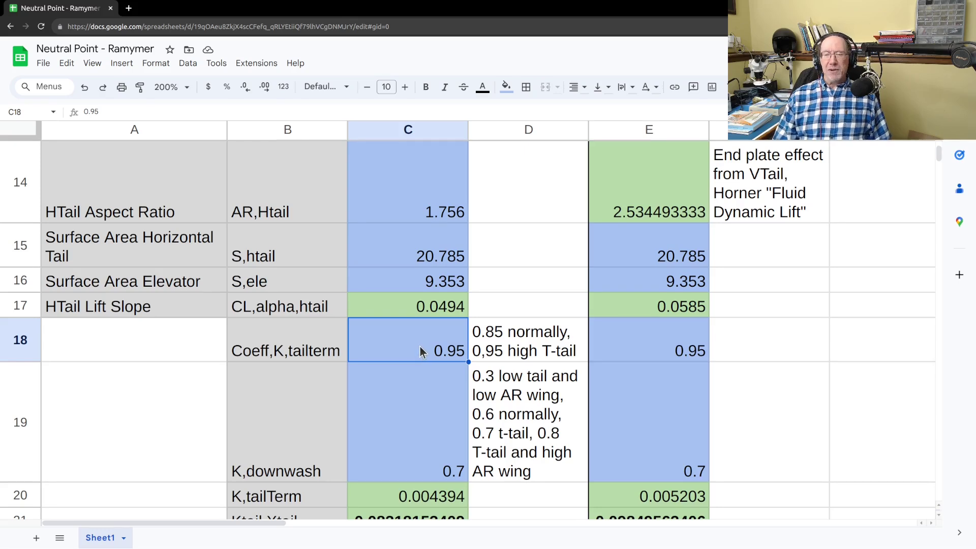
Examine the K,downwash factor and the formulas for K,tailTerm and Ktail,Xtail in column C
scroll(419, 351, down, 2)
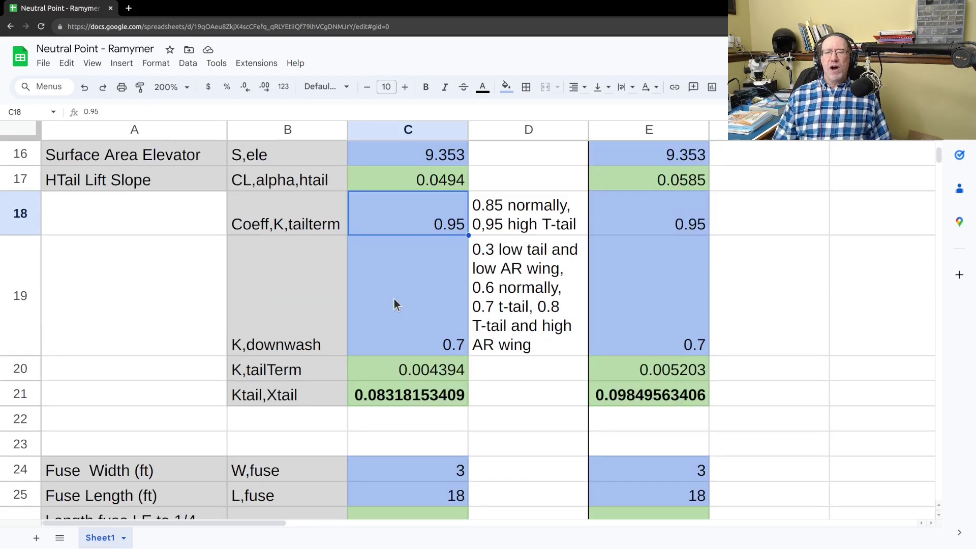
click(393, 306)
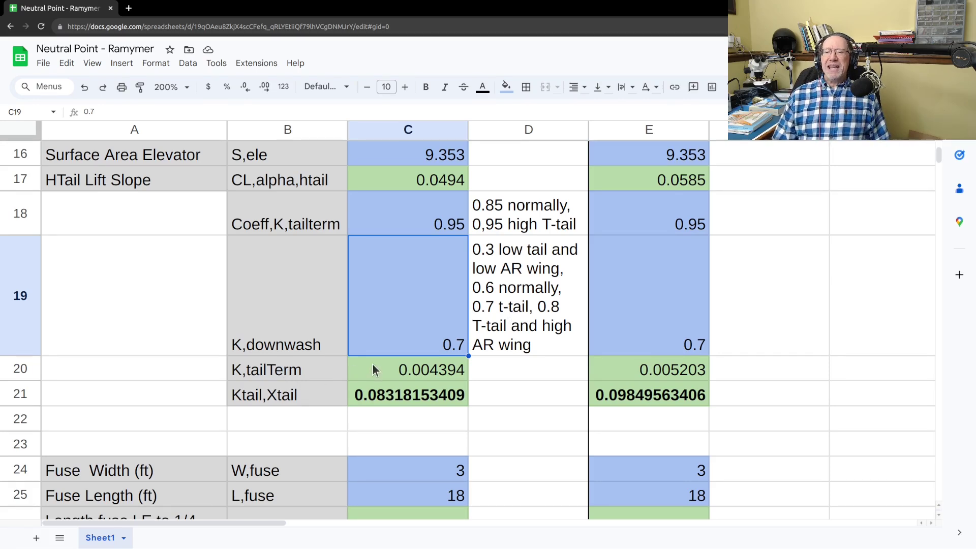
click(408, 379)
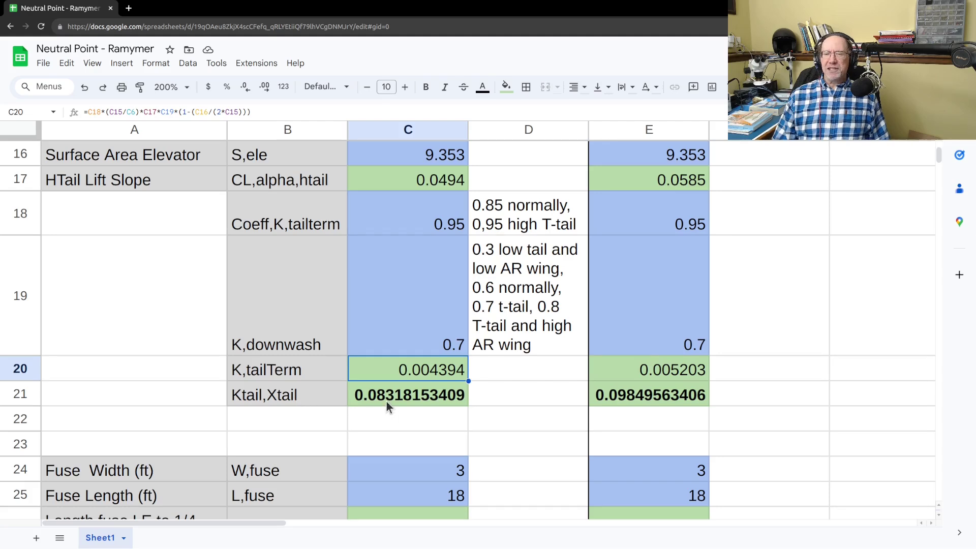
click(401, 398)
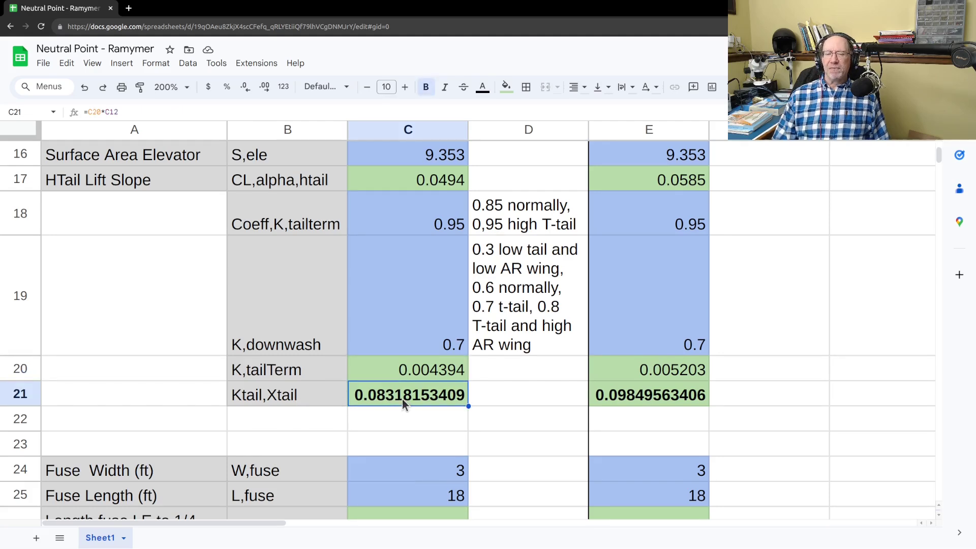
Inspect the fuselage width, length, distance to the wing quarter-MAC, length ratio and K,fuse formula in column C
scroll(402, 398, down, 5)
scroll(414, 335, up, 1)
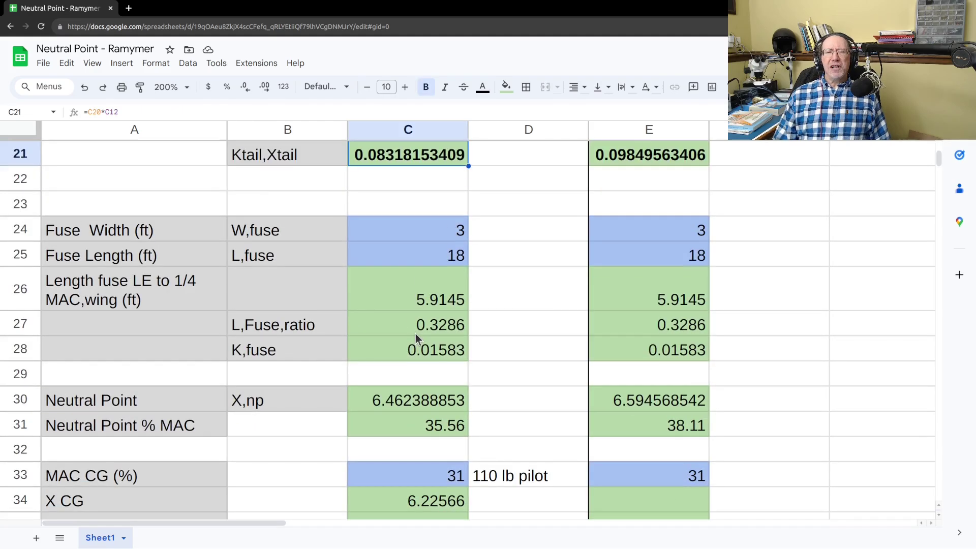
click(425, 234)
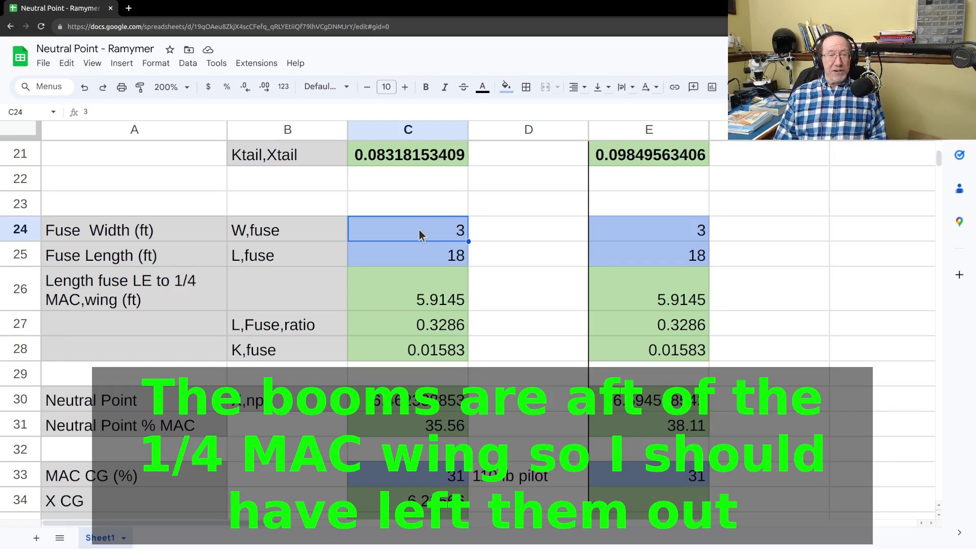
click(414, 254)
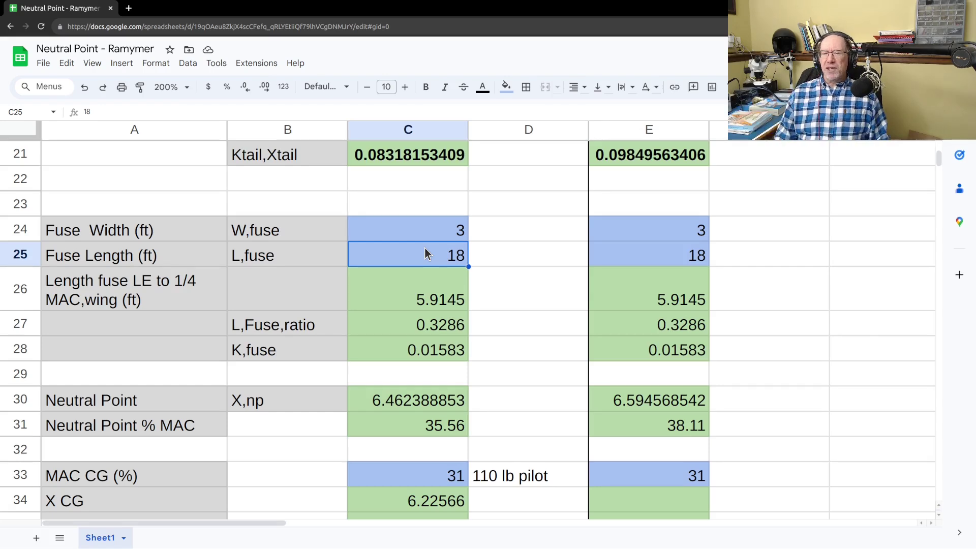
click(420, 272)
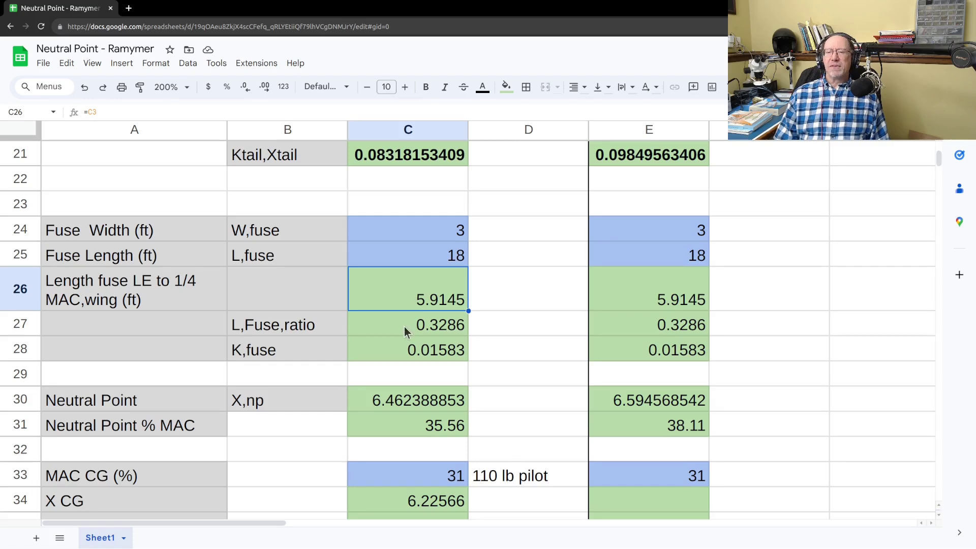
click(420, 327)
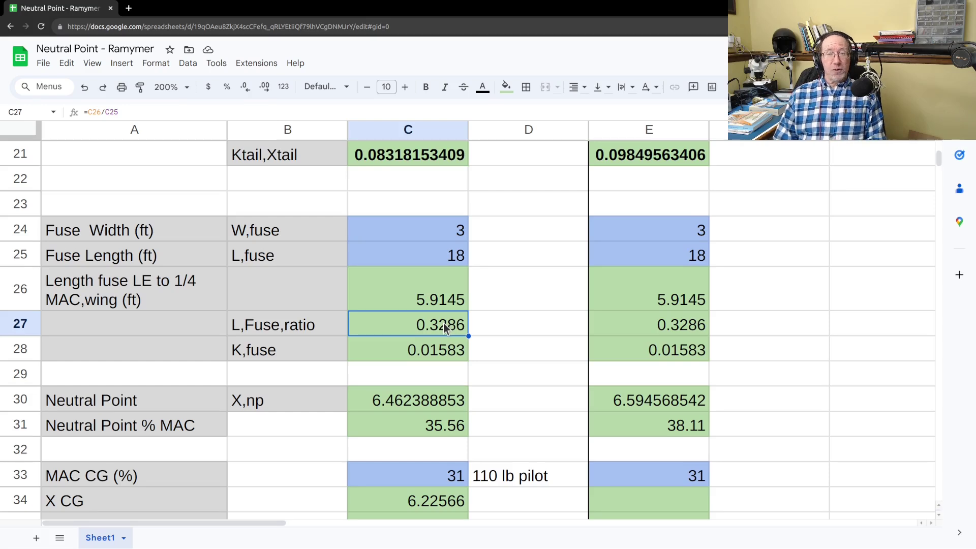
click(409, 353)
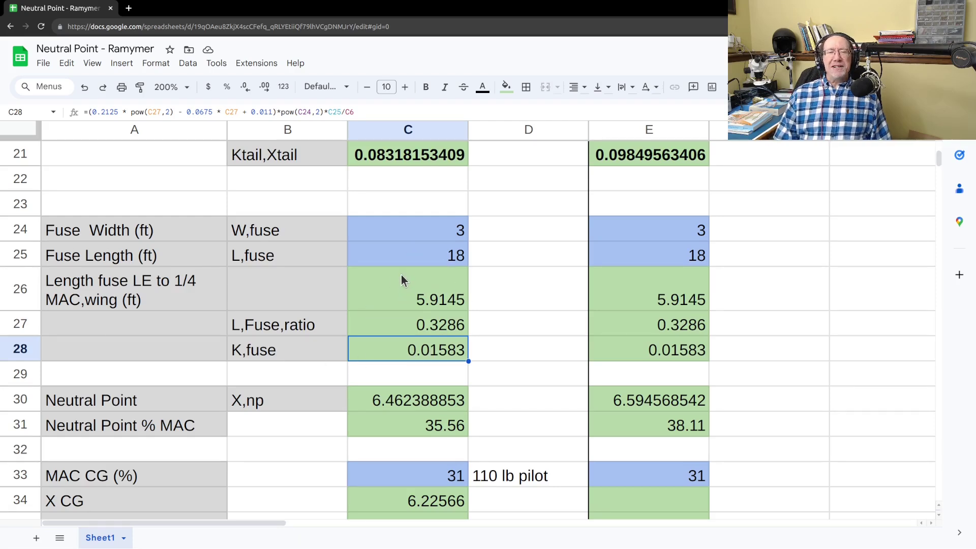
Revisit the Ktail,Xtail and Cla*Xwing terms in column C that feed the neutral point calculation
scroll(402, 348, up, 3)
click(403, 346)
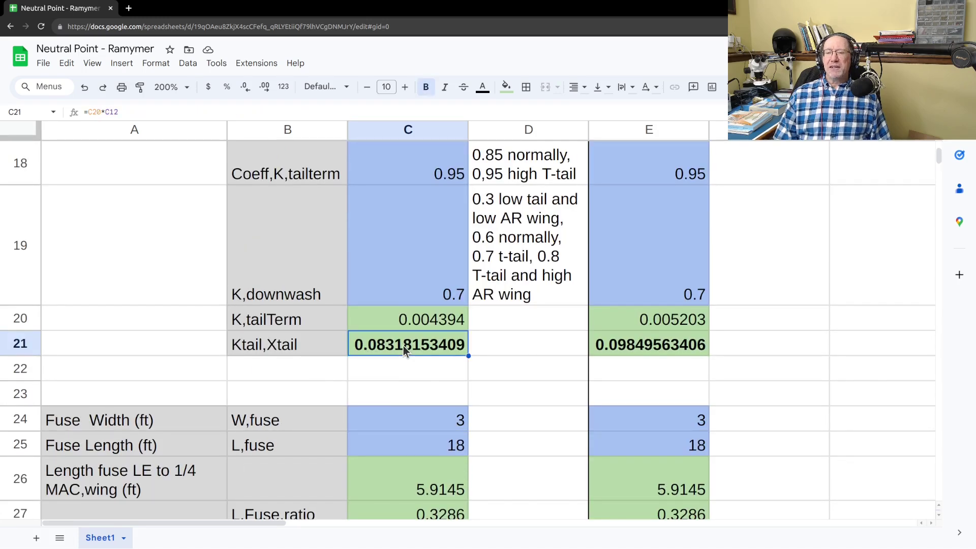
scroll(403, 345, up, 10)
click(391, 307)
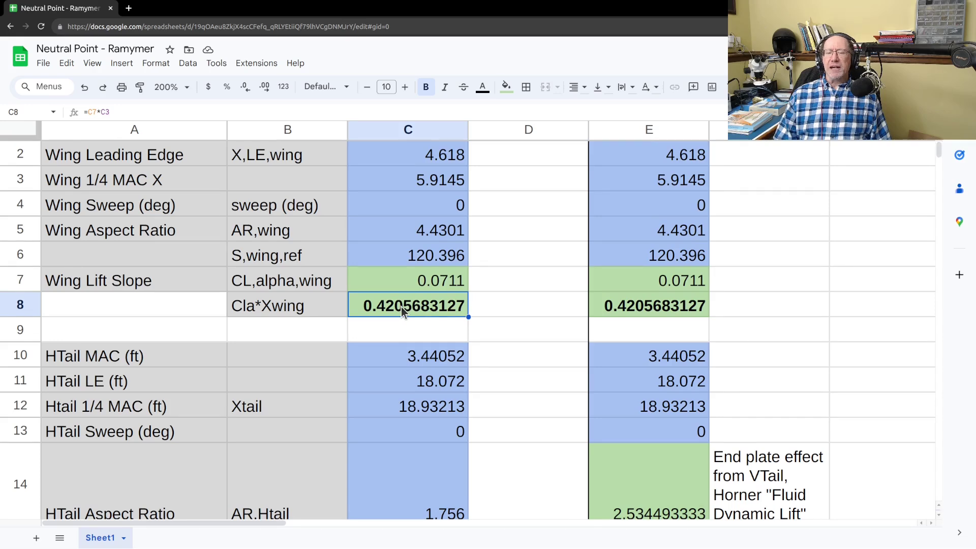
Check the Ktail,Xtail term in column C, and make the K,fuse value in C28 bold
scroll(400, 204, down, 3)
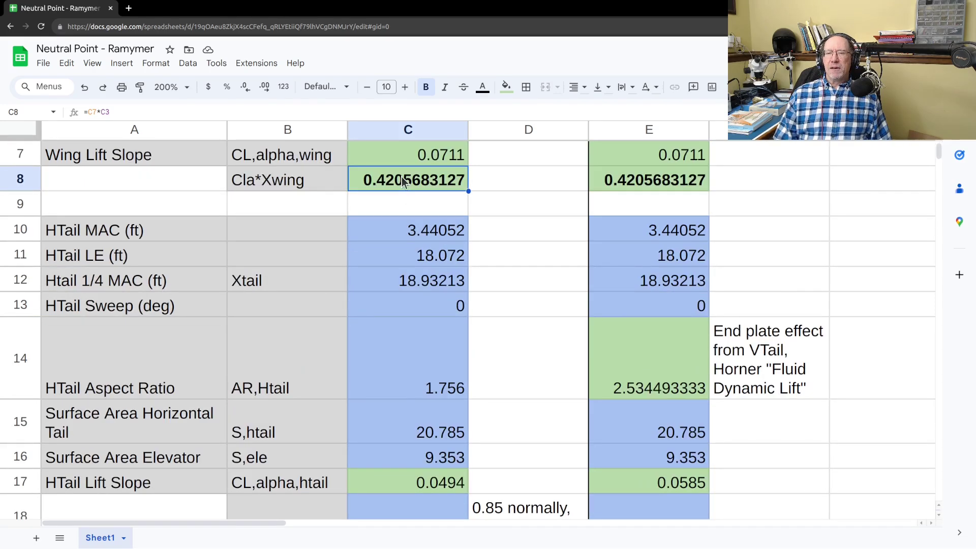
scroll(410, 203, down, 8)
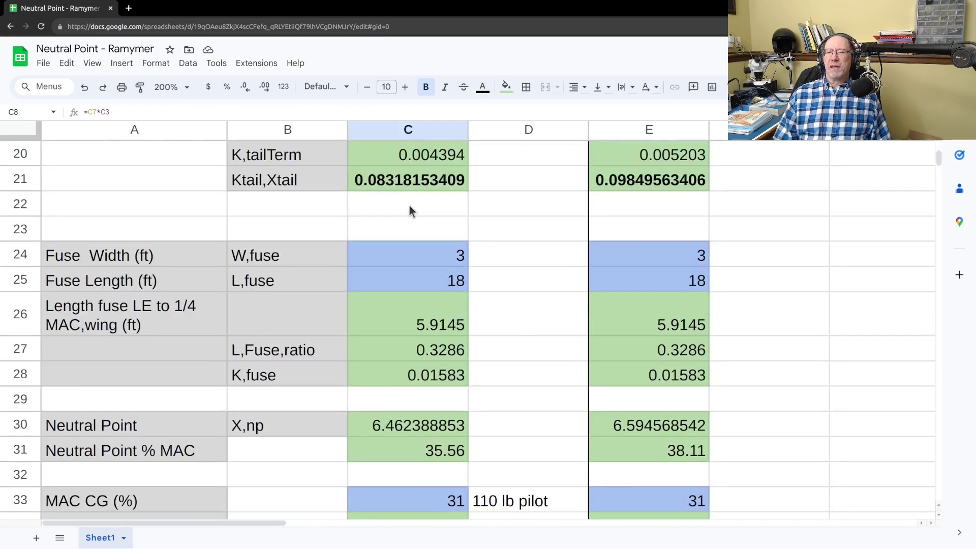
click(403, 181)
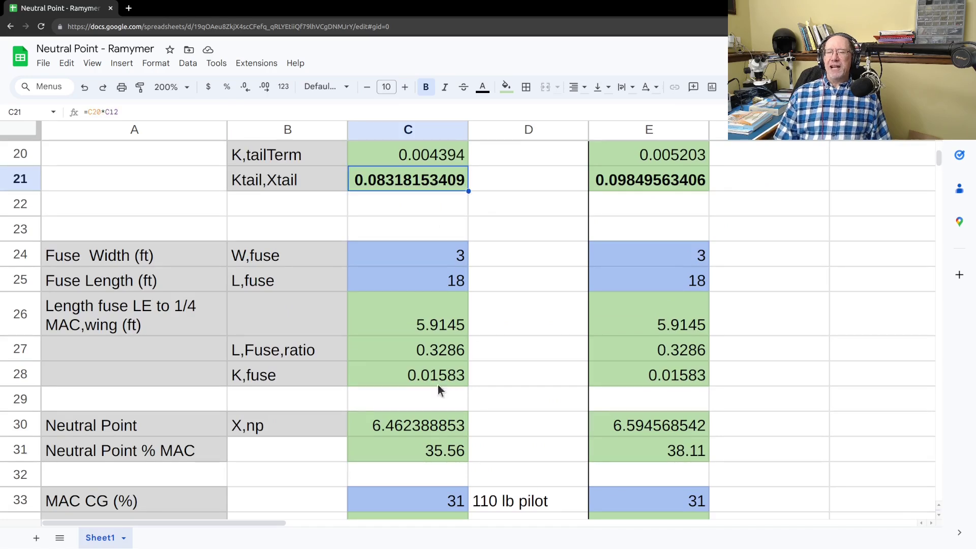
click(422, 379)
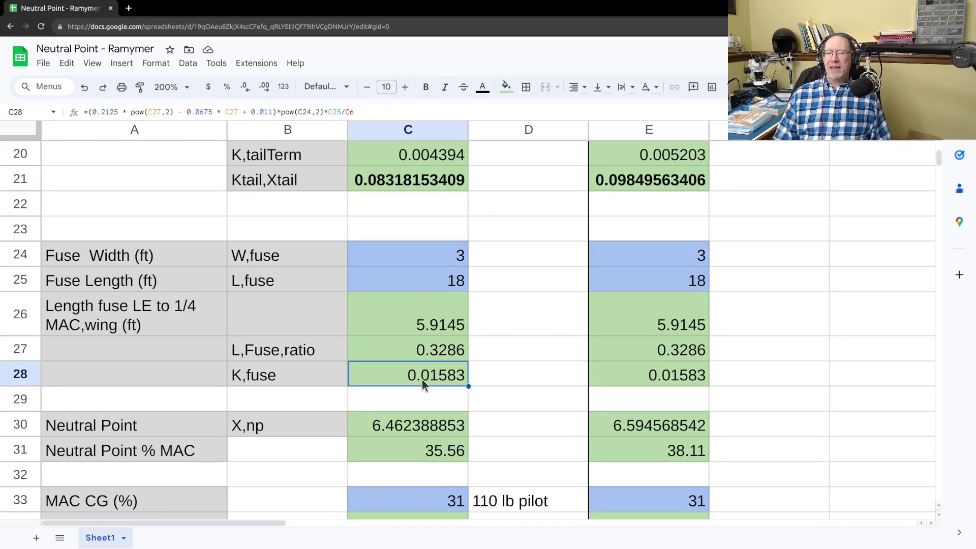
click(431, 89)
Compare the Neutral Point formula in C30 with the equation on the Neutral Point Calculation slide and the wing and tail rows above
scroll(424, 356, down, 2)
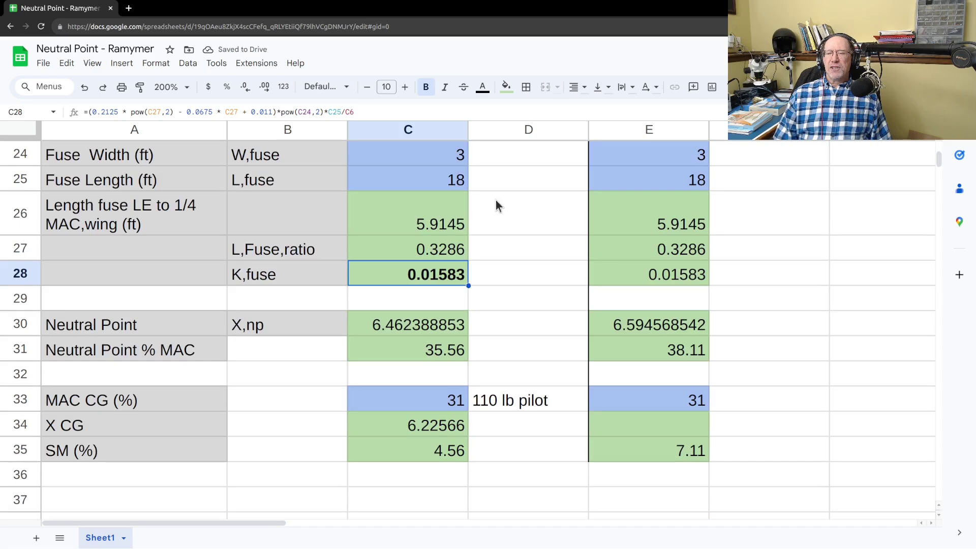
click(422, 323)
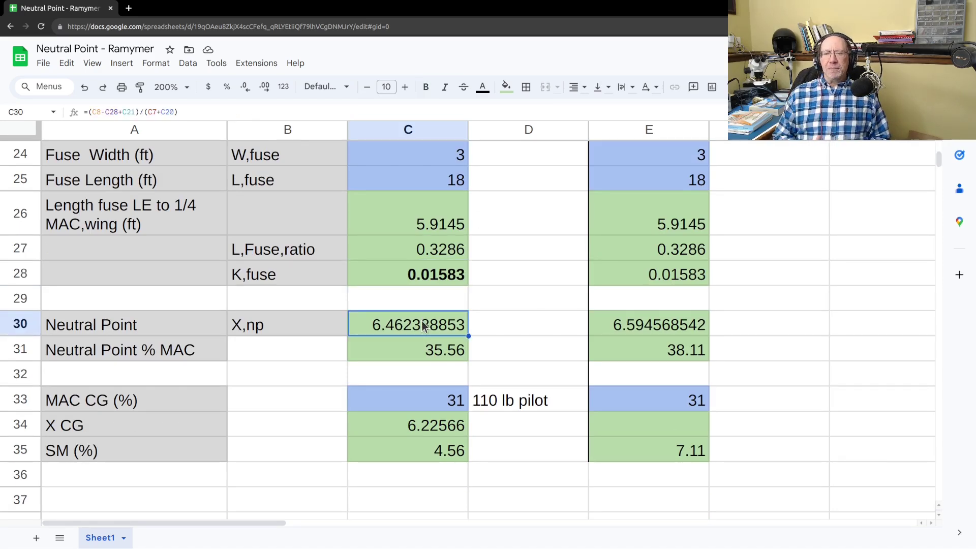
key(alt+Tab)
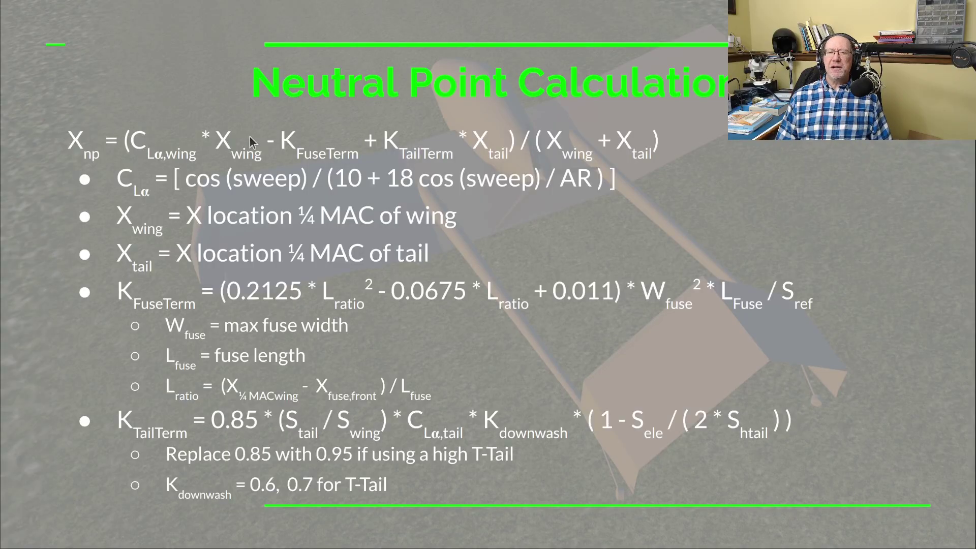
key(alt+Tab)
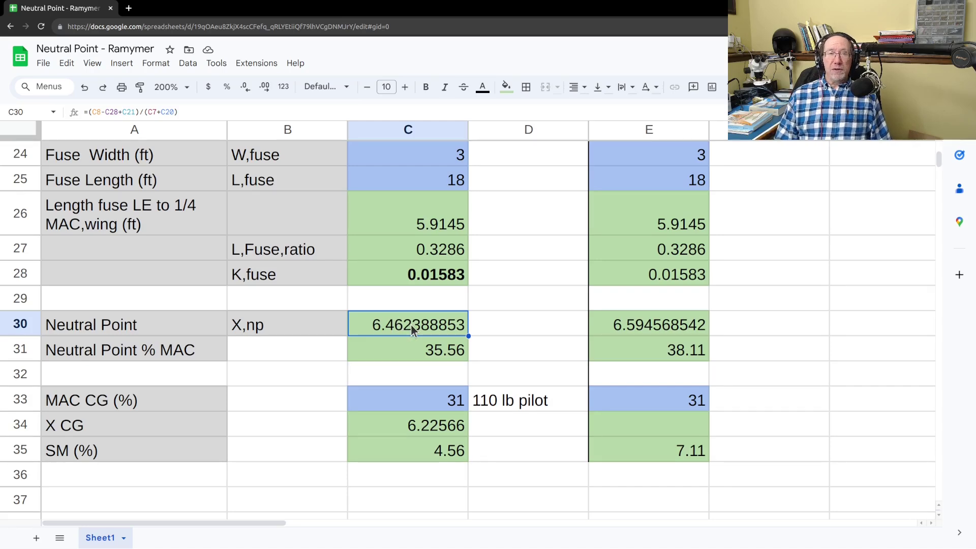
scroll(399, 326, up, 5)
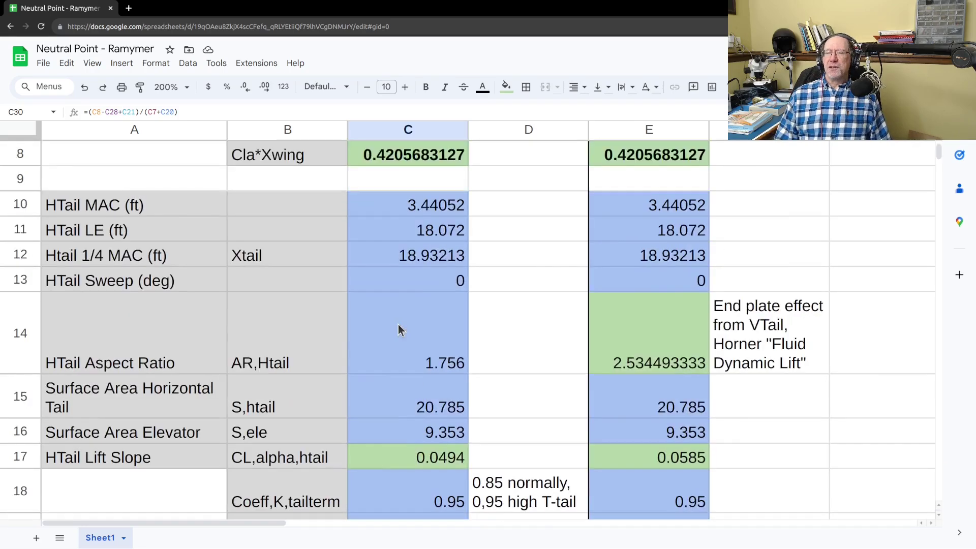
scroll(398, 325, up, 3)
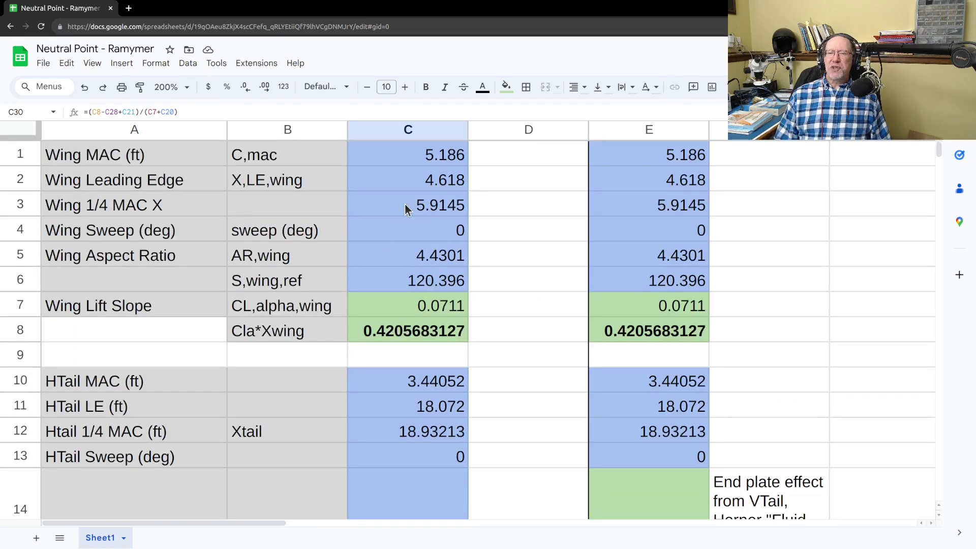
scroll(421, 207, down, 8)
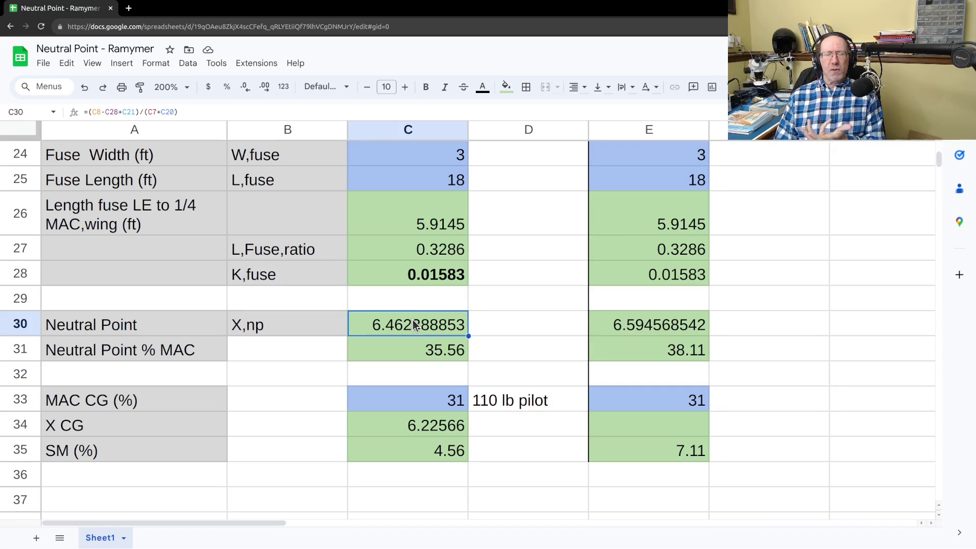
Inspect the Neutral Point % MAC formula in C31 and the MAC CG (%) entry in C33
click(415, 349)
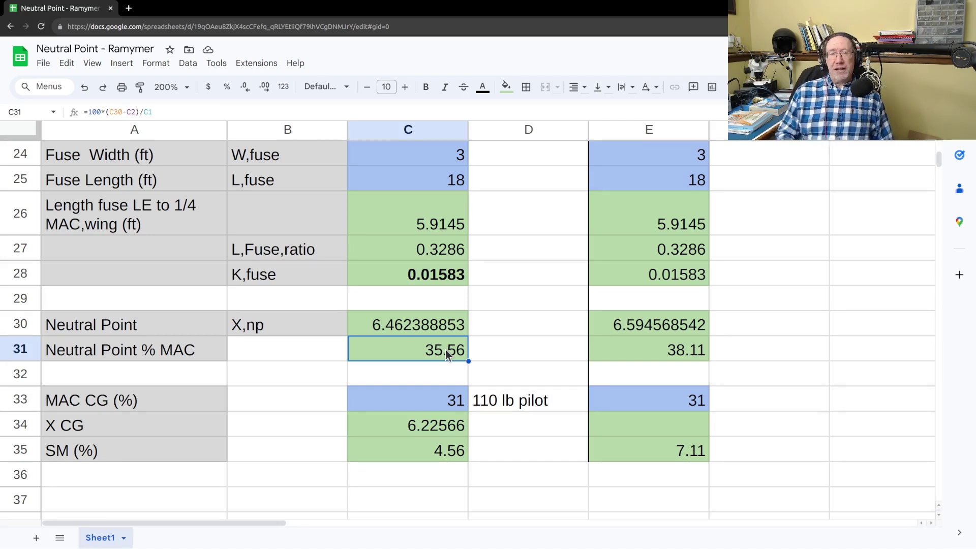
key(Down)
key(Down)
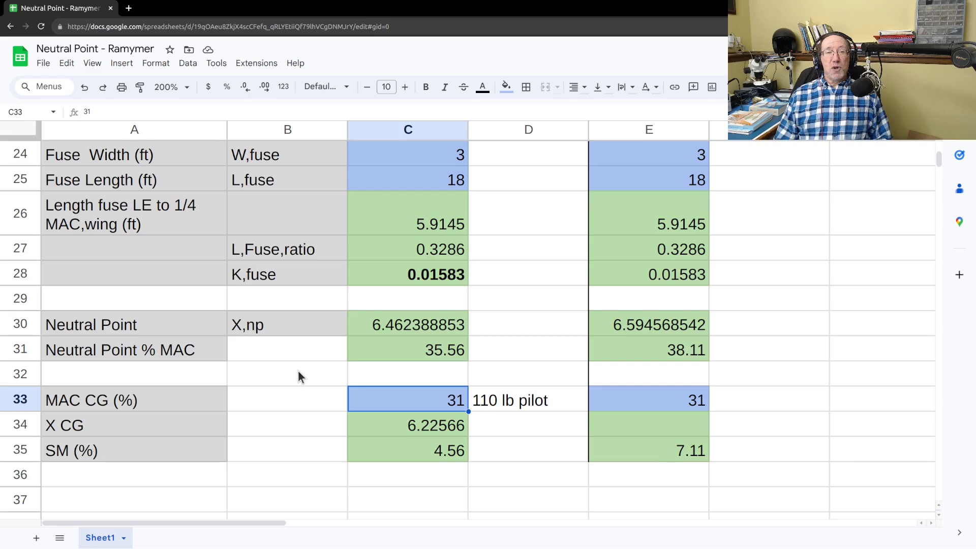